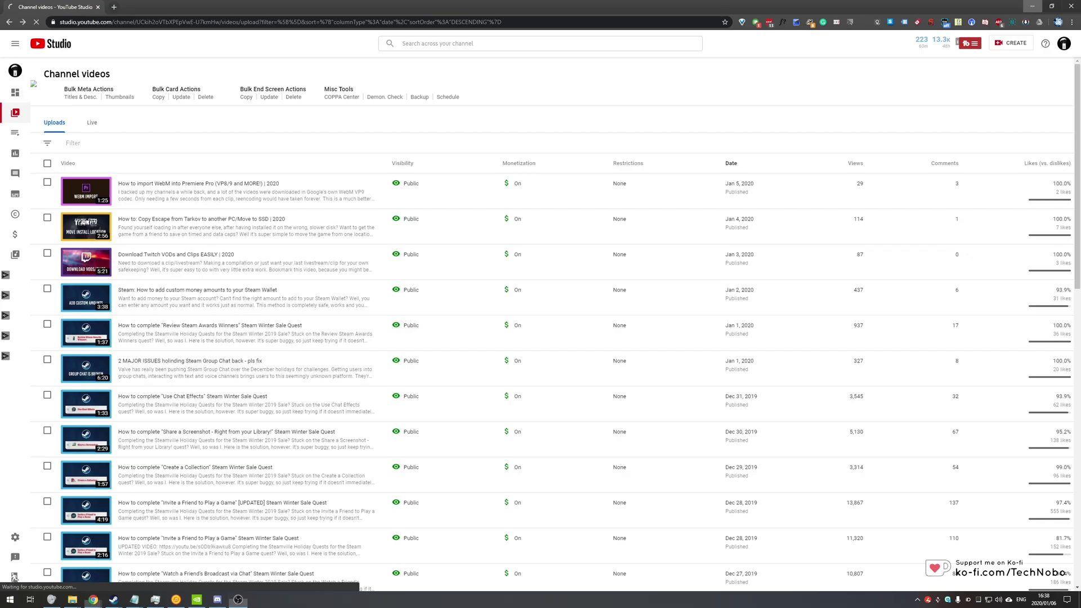
Reload Channel videos and open the cards editor for the WebM import video
key(F5)
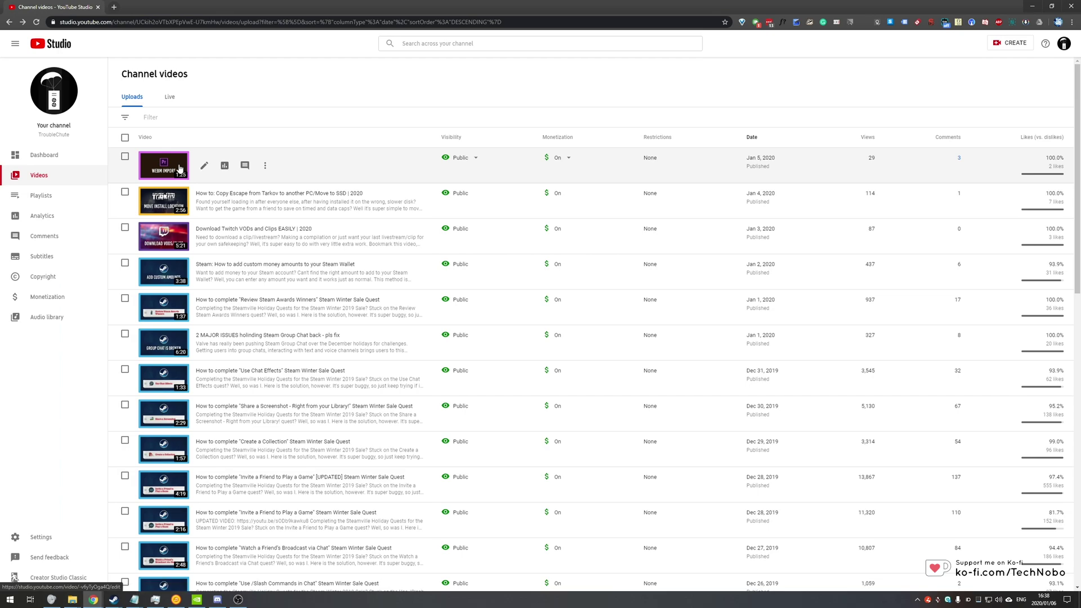
click(180, 169)
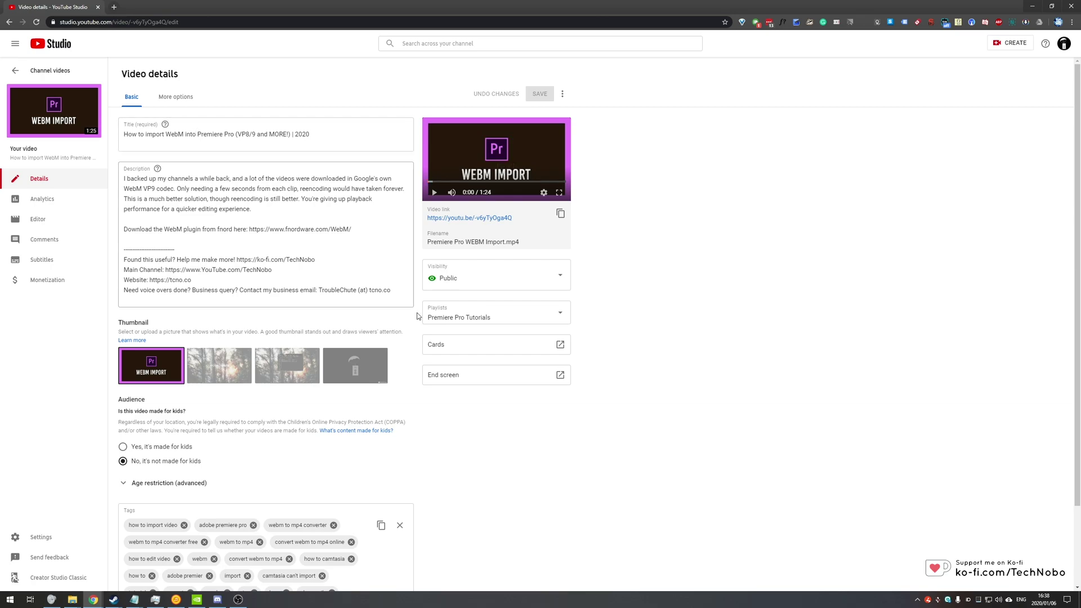
click(450, 344)
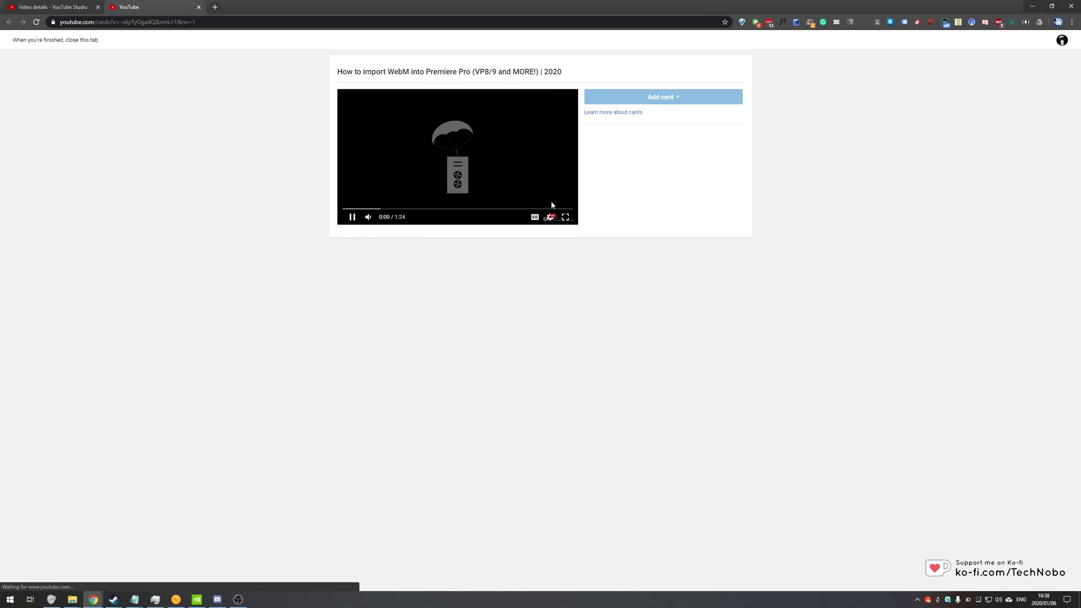
Add a video card at 0:04 promoting the Escape from Tarkov upload
click(355, 209)
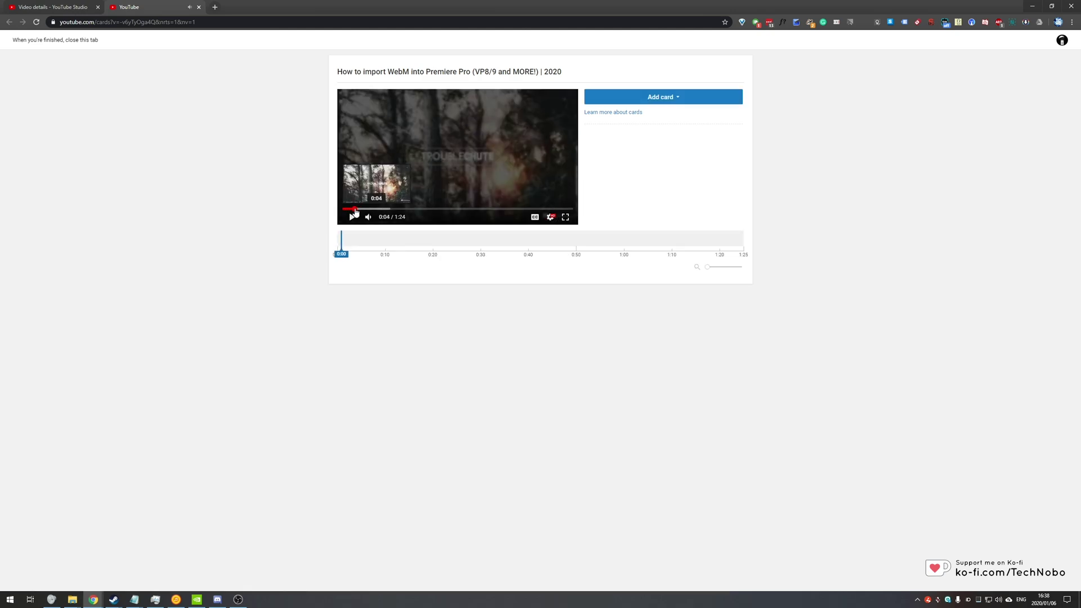
click(647, 100)
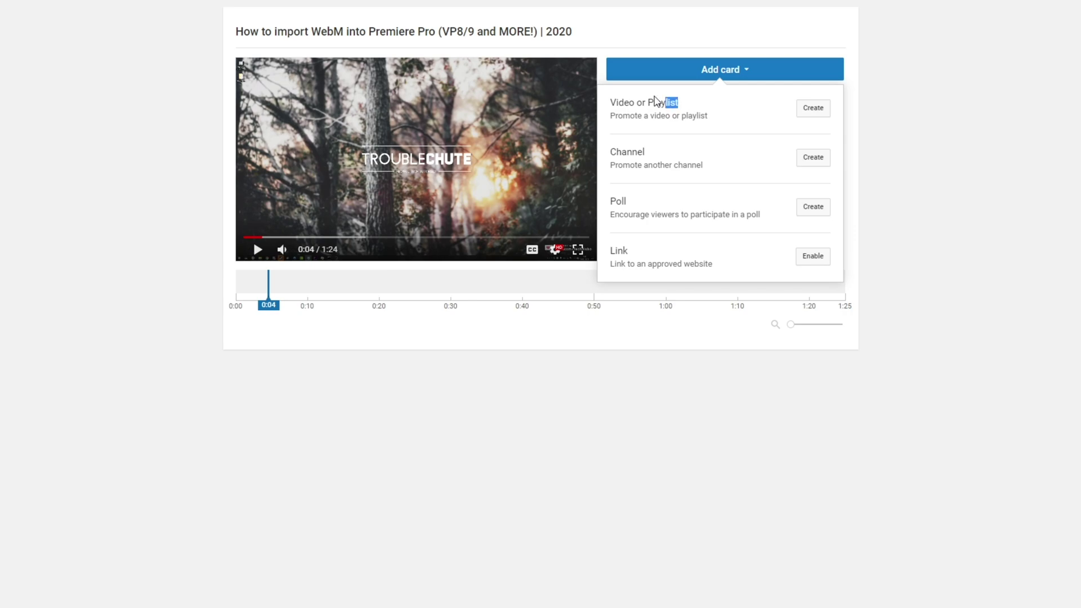
click(812, 107)
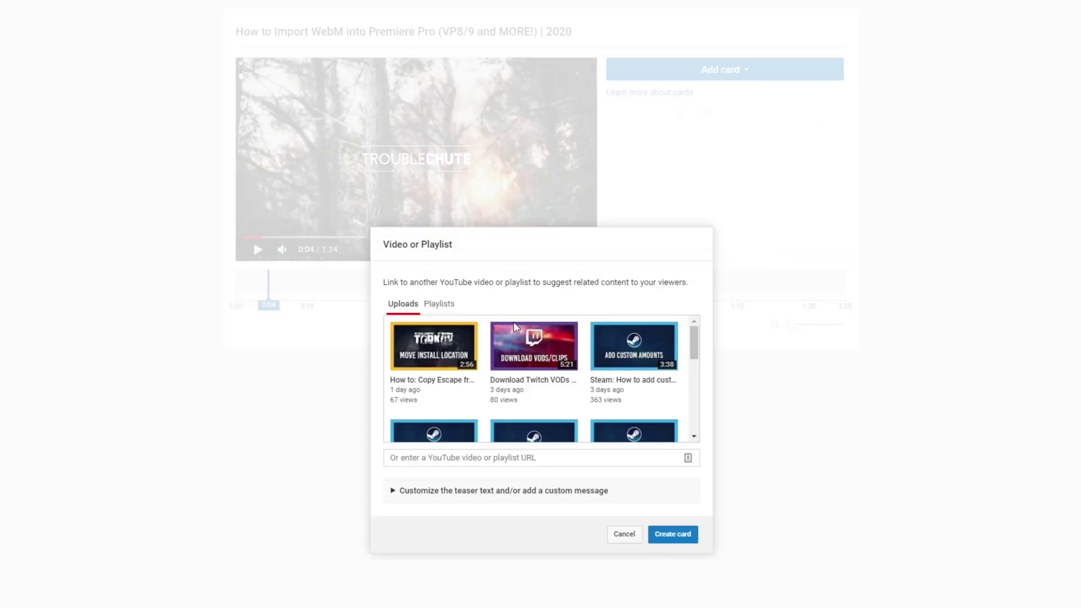
click(453, 384)
click(668, 534)
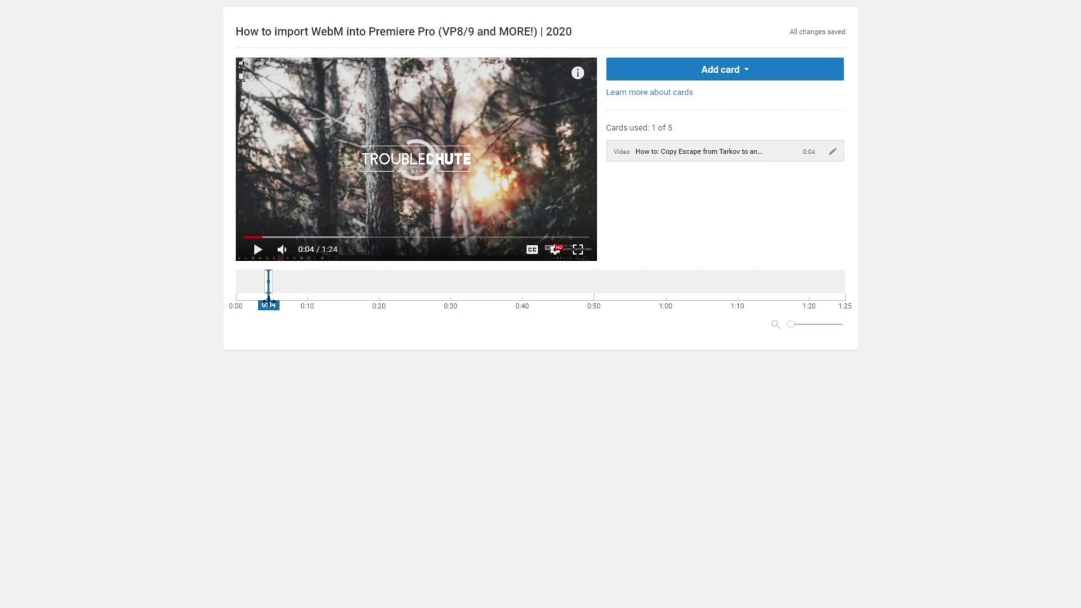
Preview the card panel, then play the video to 0:07 to see the card teaser
click(577, 75)
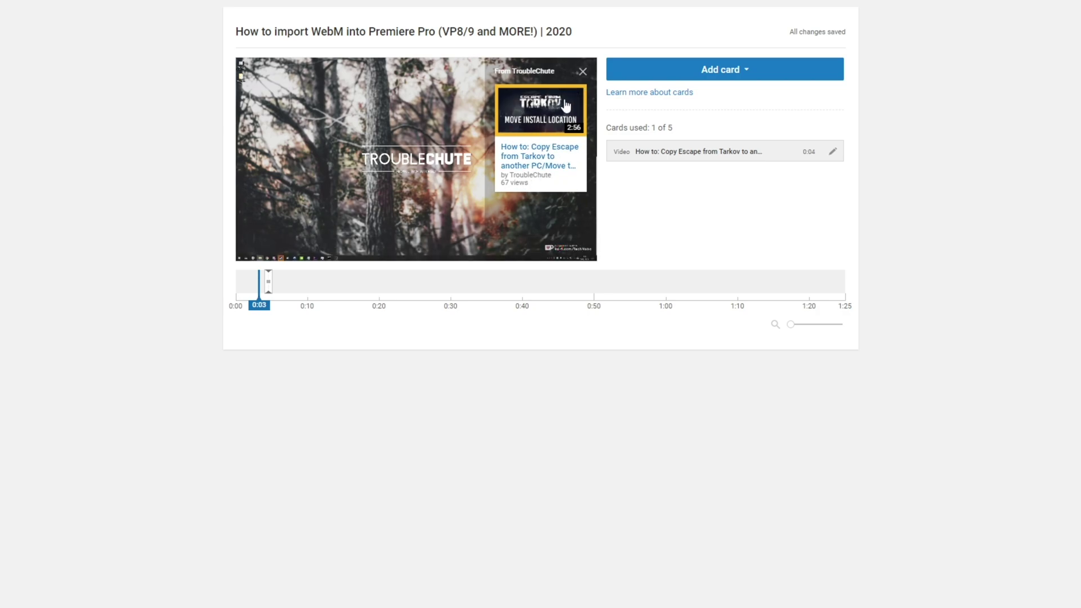
click(582, 71)
click(406, 177)
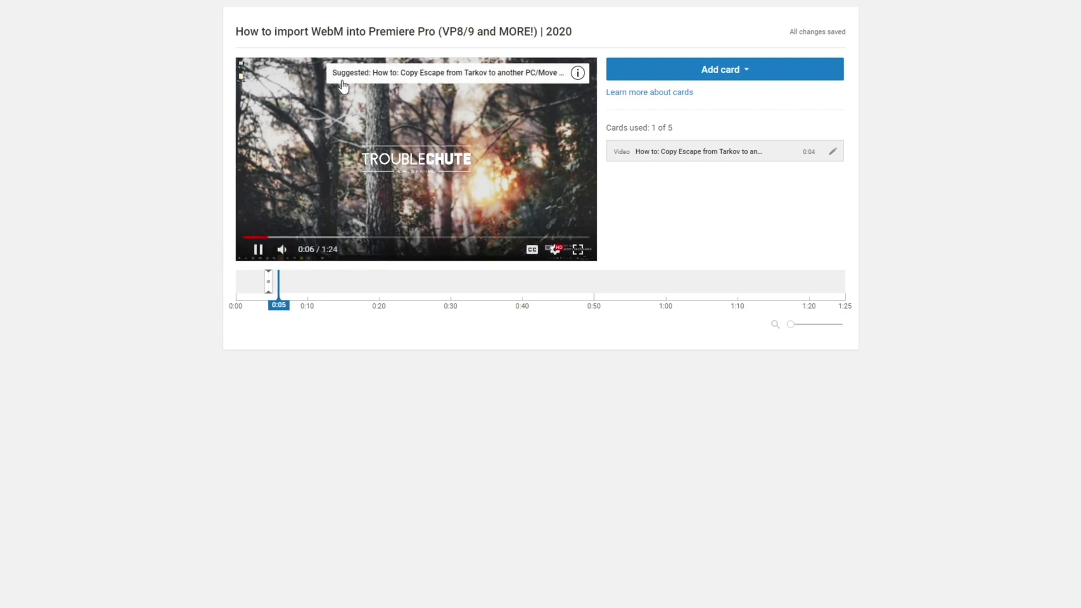
click(492, 136)
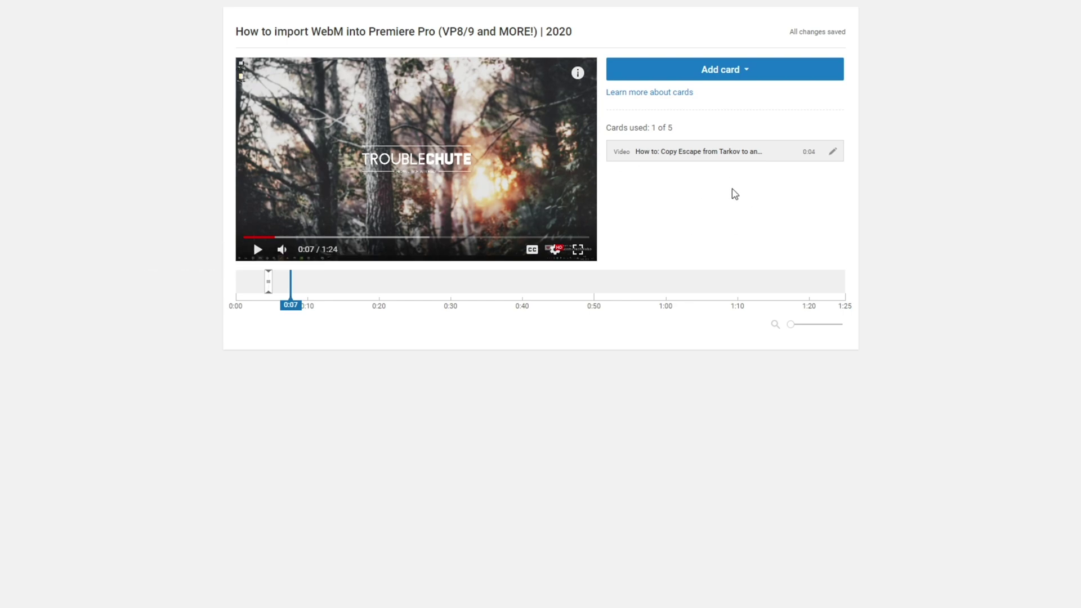
Start a channel card, cancel it unsaved, and rewind the preview to the start
click(765, 77)
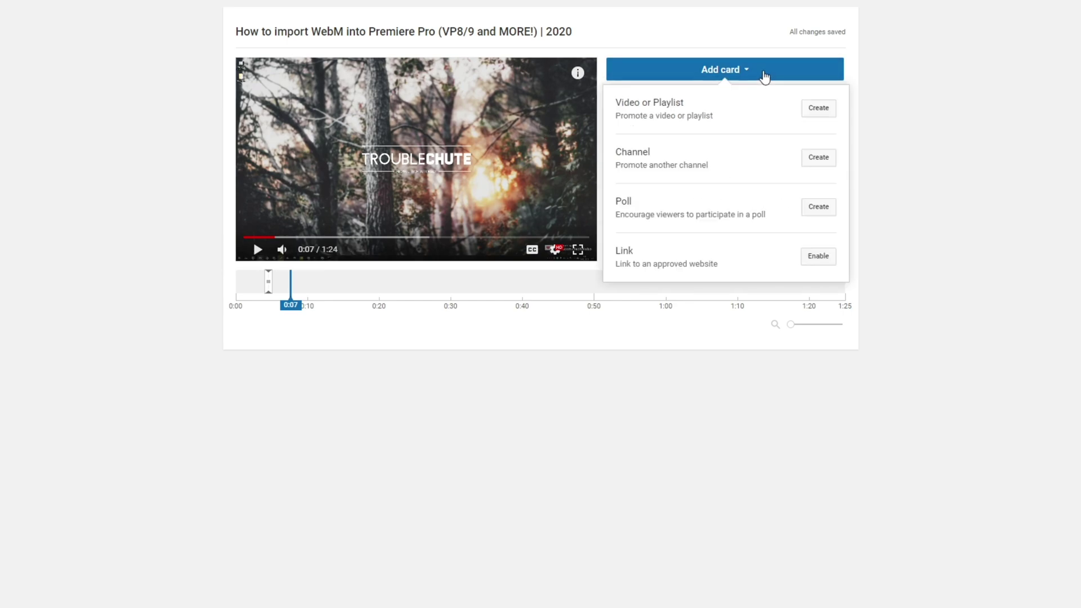
click(818, 159)
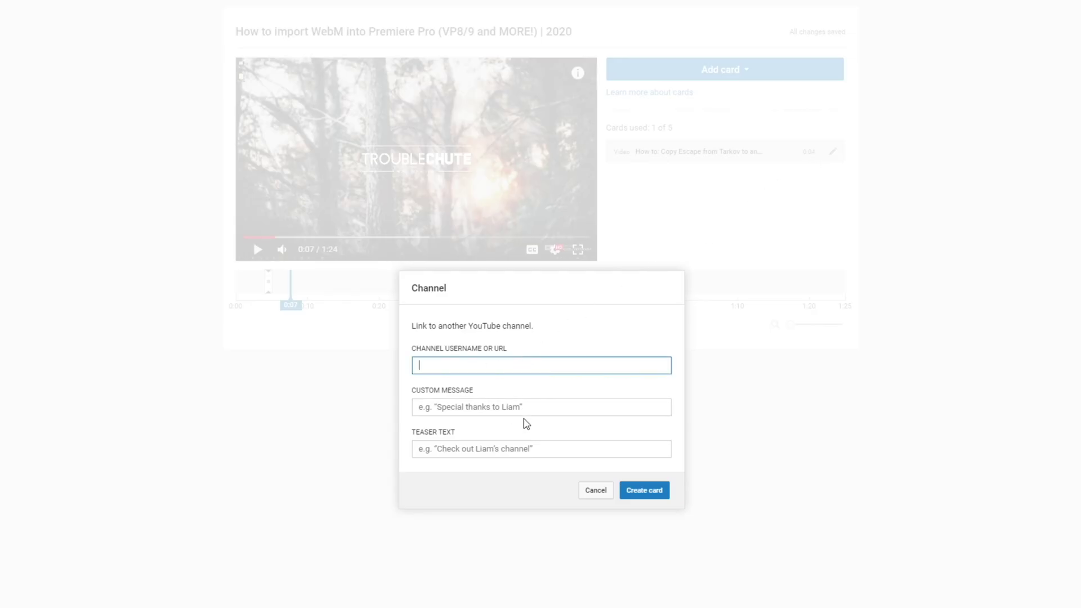
click(464, 414)
click(488, 444)
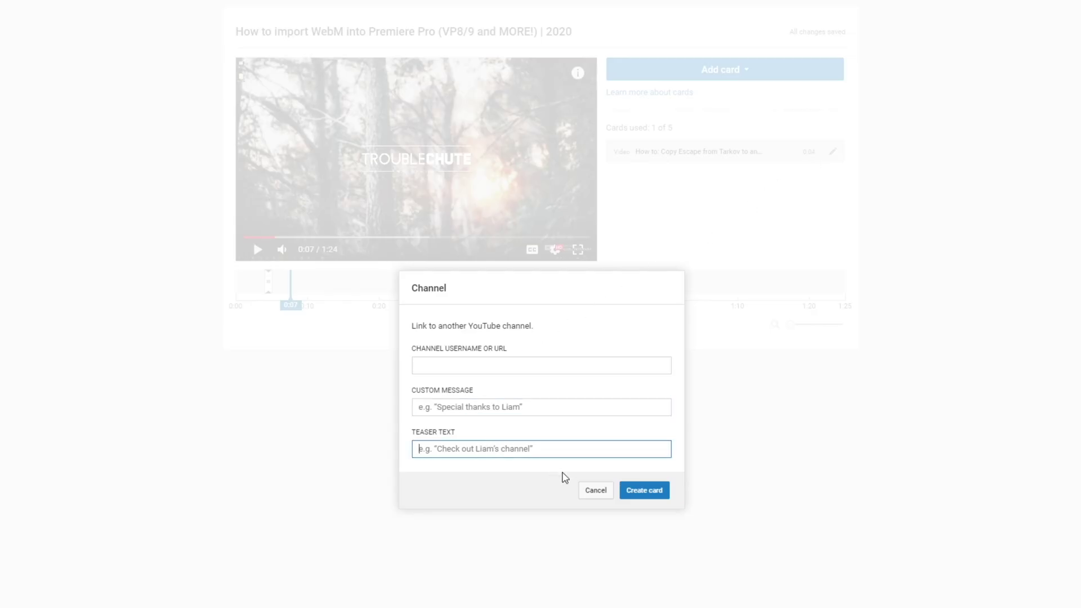
click(606, 495)
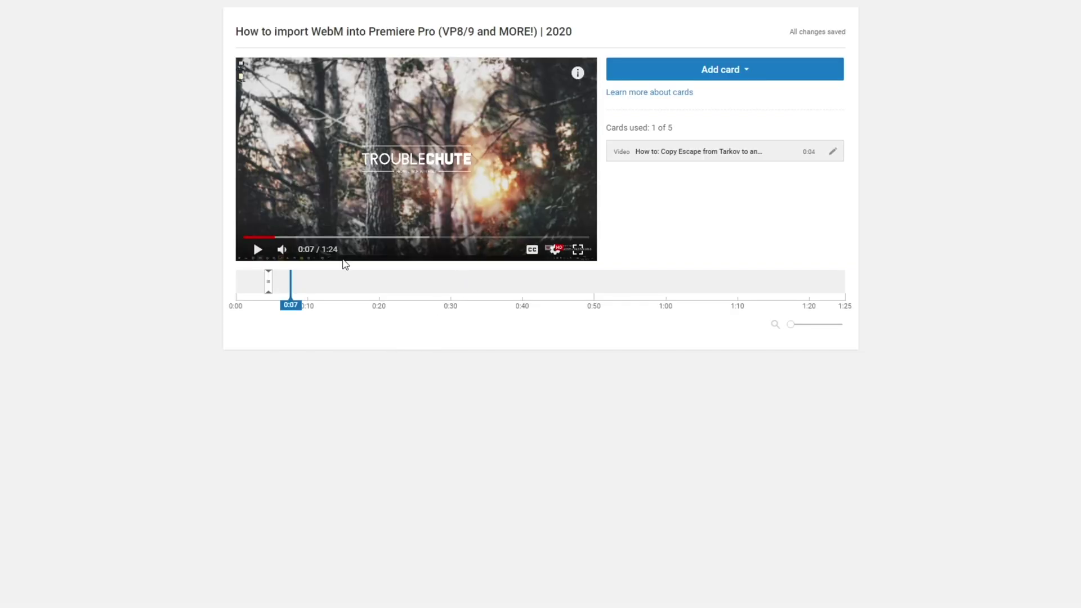
drag(290, 305, 236, 319)
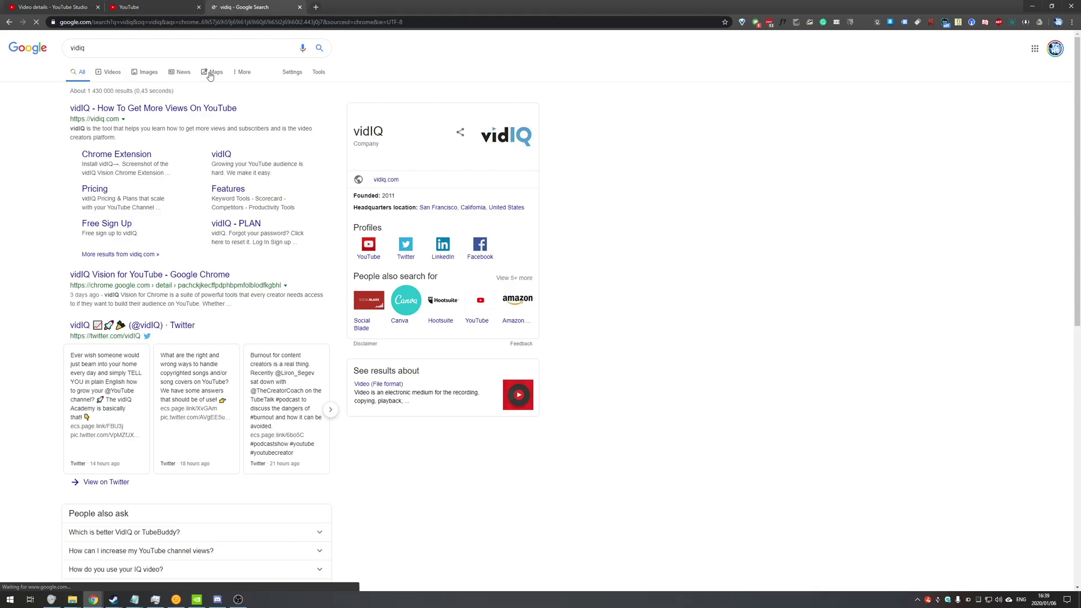
Enable the vidIQ Vision for YouTube extension from its Web Store page and close that tab
click(126, 276)
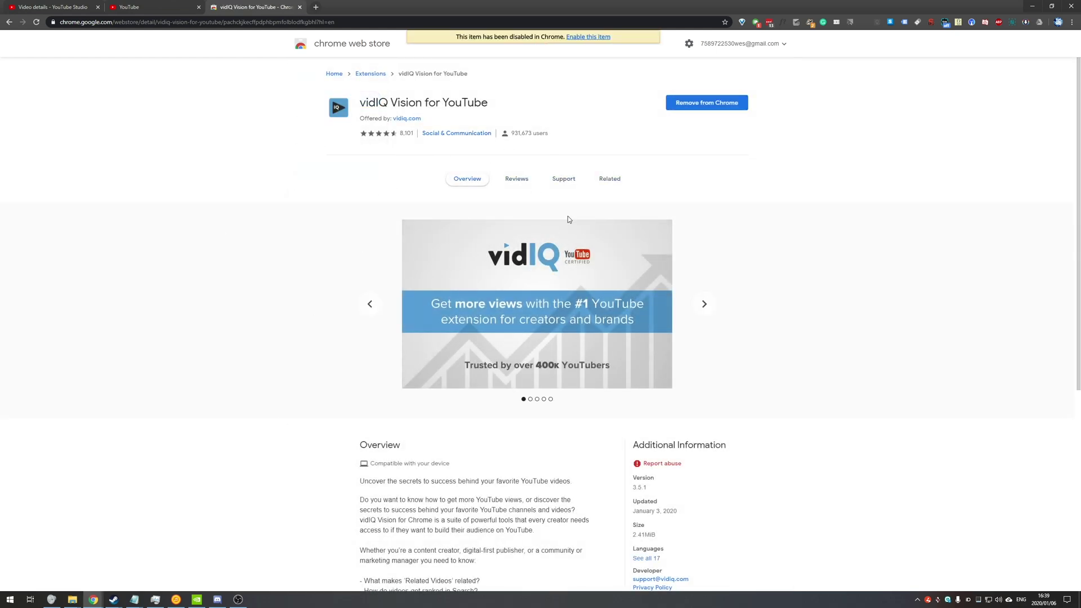
click(586, 38)
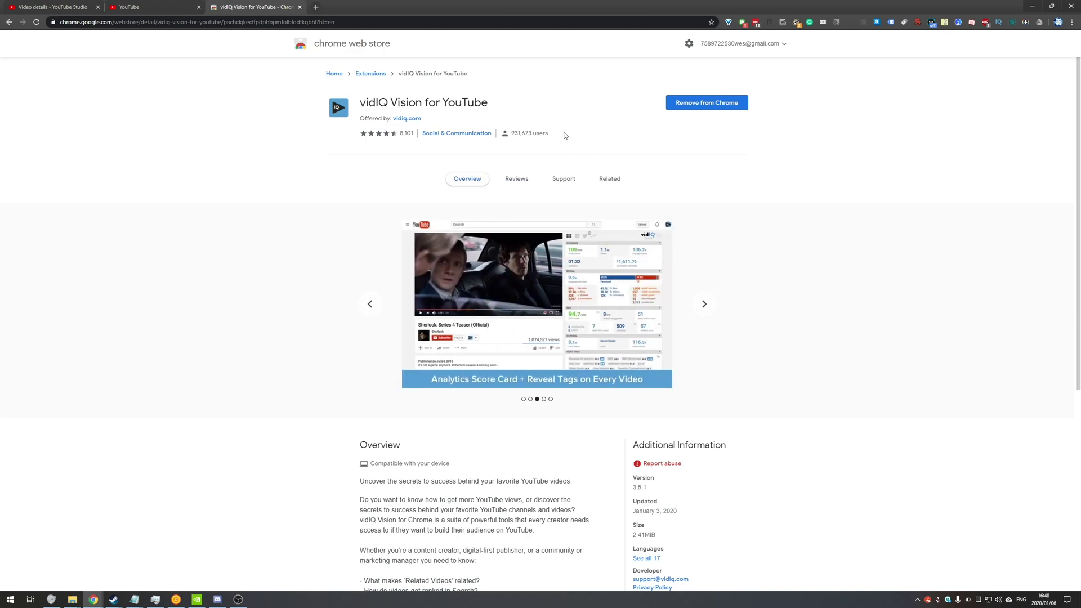
click(299, 8)
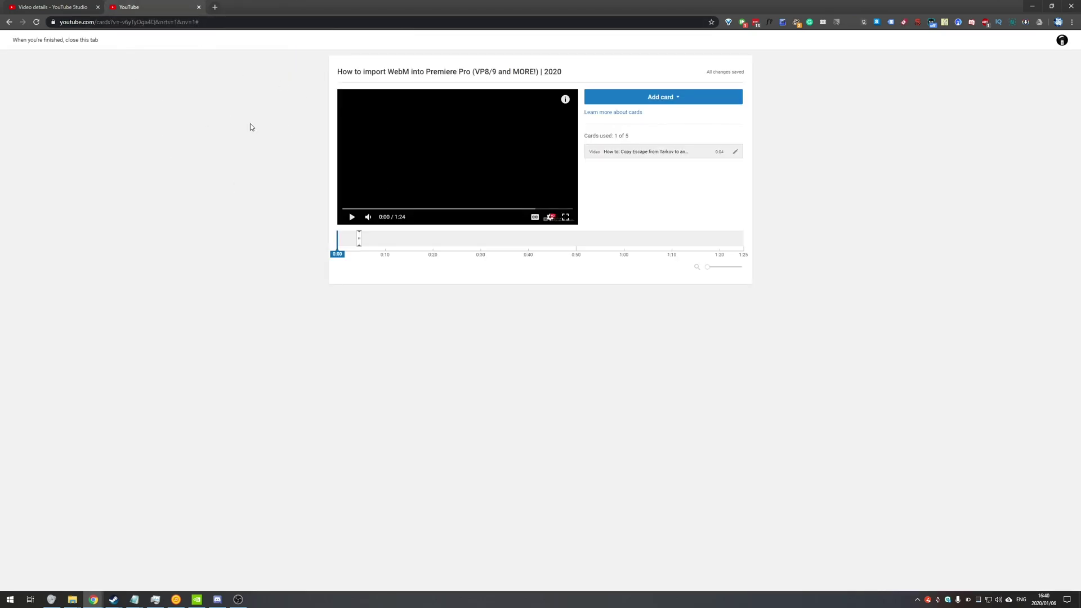
Reload the cards editor, delete the existing video card, and expand Card Templates
key(F5)
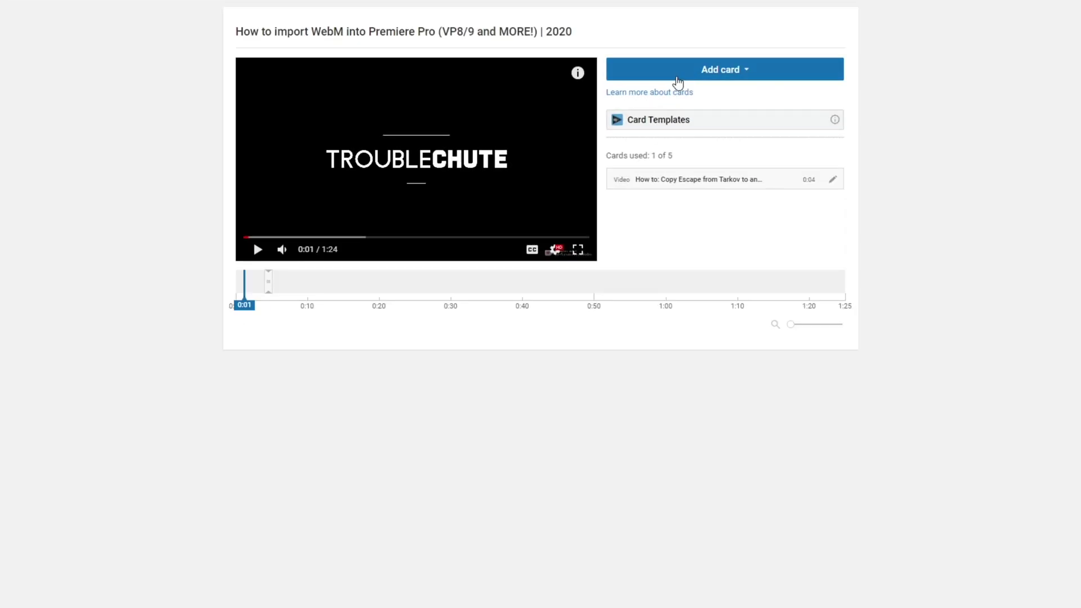
click(831, 180)
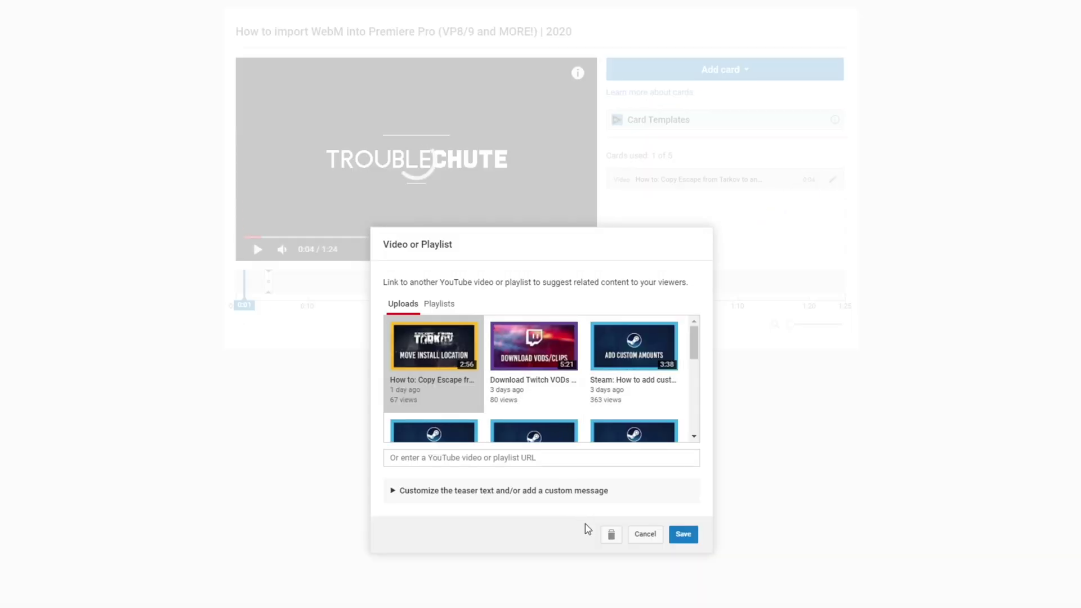
click(611, 532)
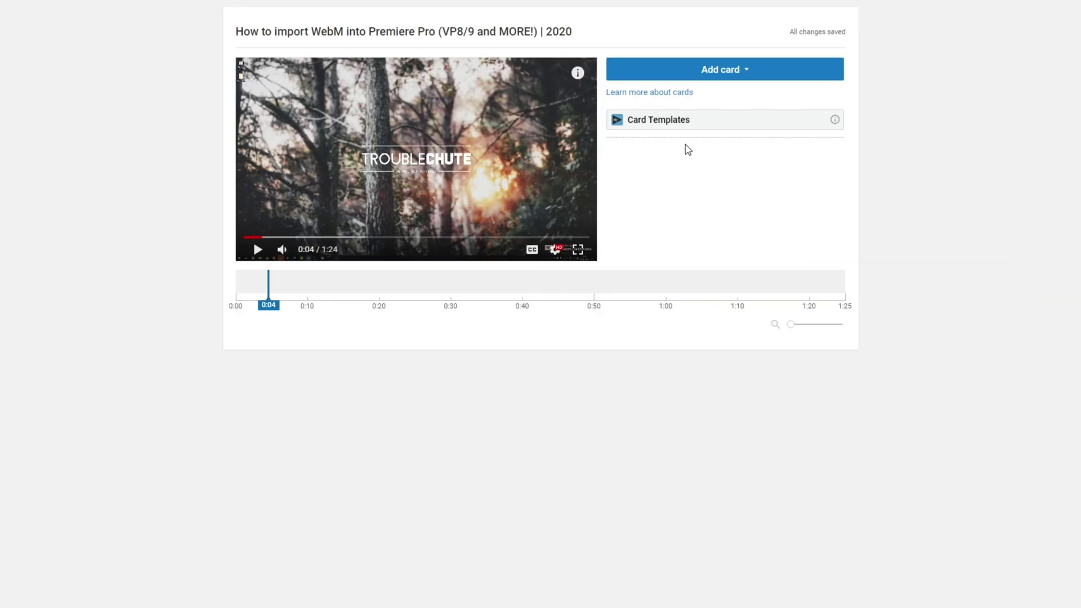
click(683, 121)
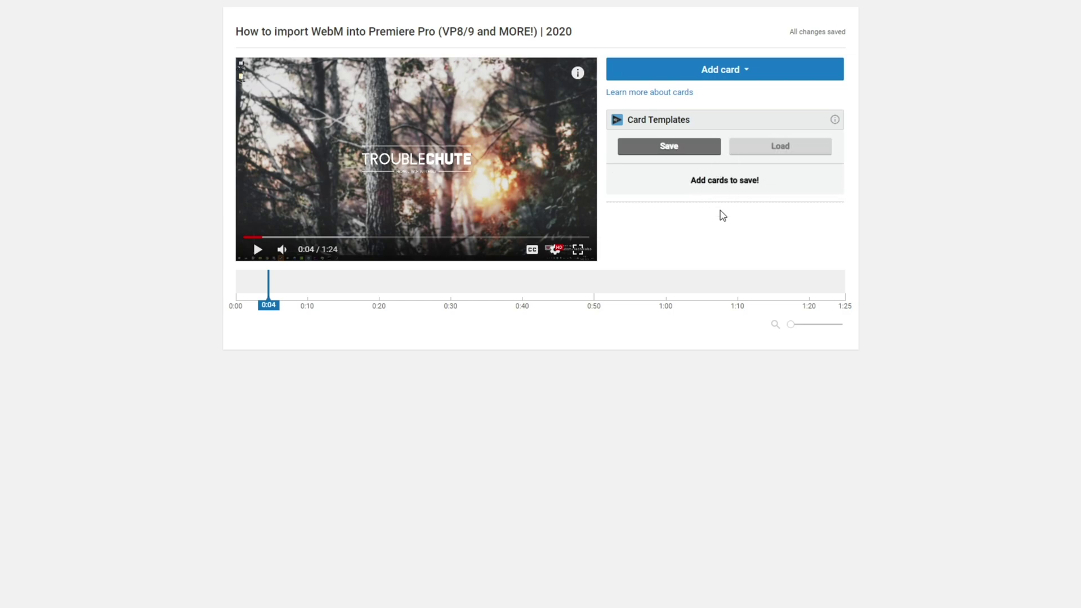
Create a poll card at 0:02 asking 'Test' with choices 'test 1' and 'trest'
drag(268, 305, 253, 305)
click(770, 79)
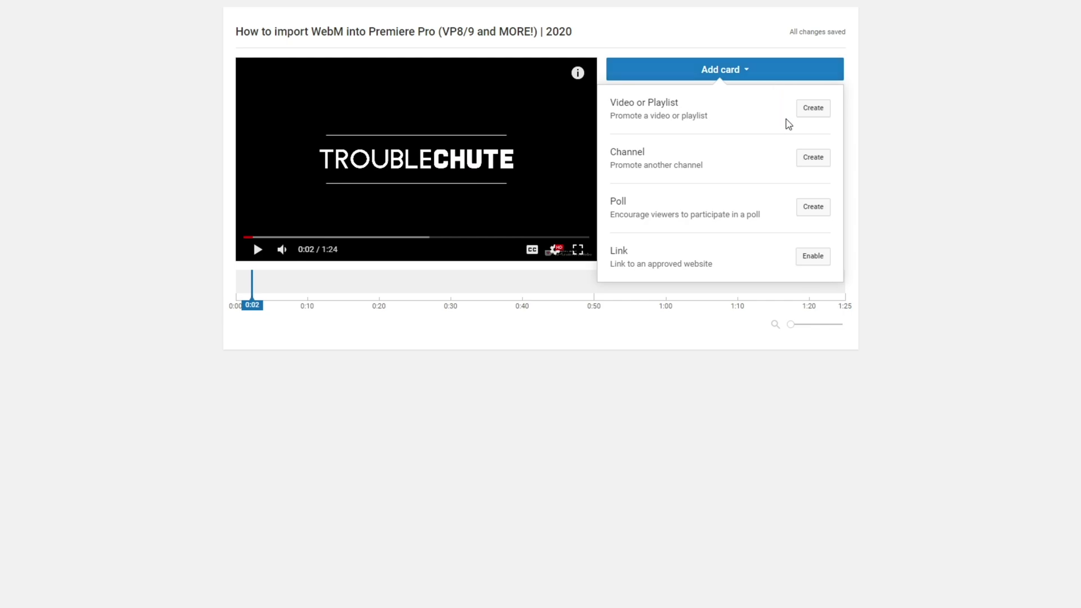
click(809, 207)
text(Test)
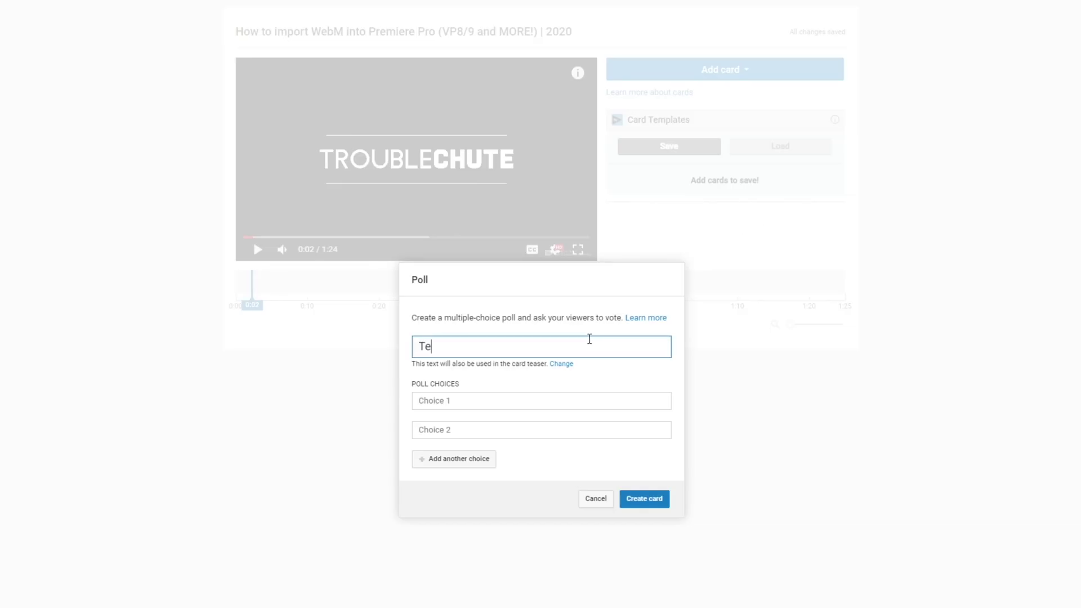
key(Tab)
text(test 1)
key(Tab)
text(trest)
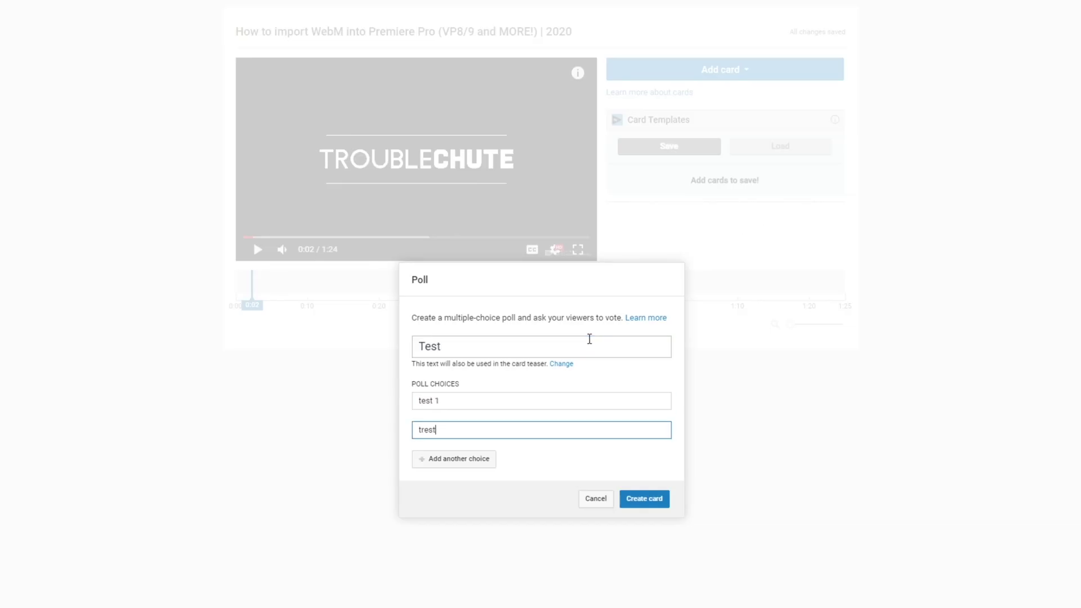
click(653, 503)
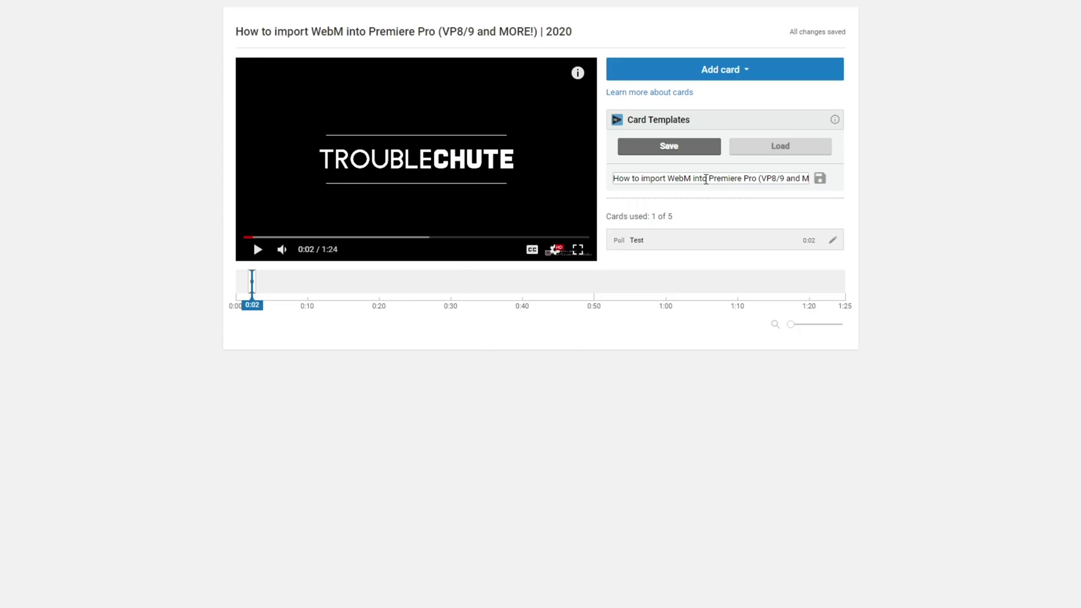
Save the poll card as the Card Template 'Test poll'
click(706, 179)
key(ctrl+a)
text(Test)
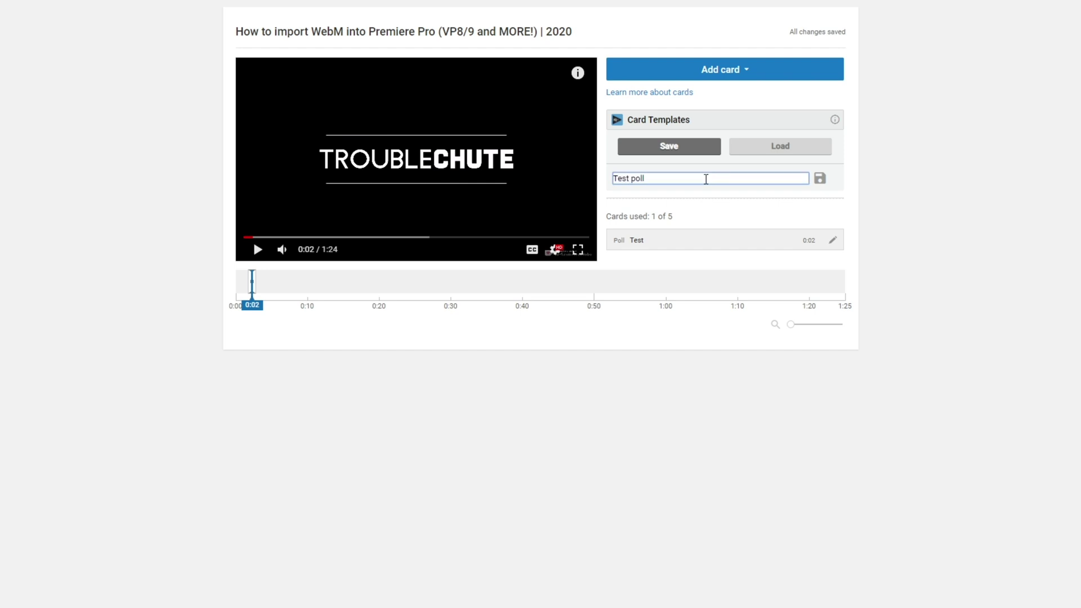
click(819, 179)
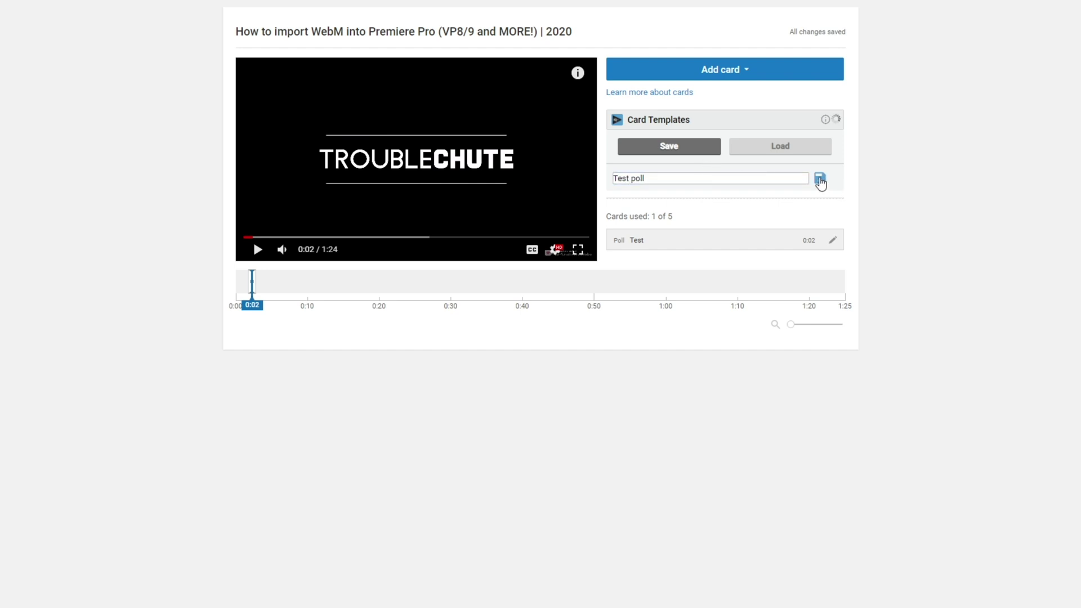
Delete the Test poll card from the video, leaving no cards
drag(666, 205, 796, 204)
click(761, 224)
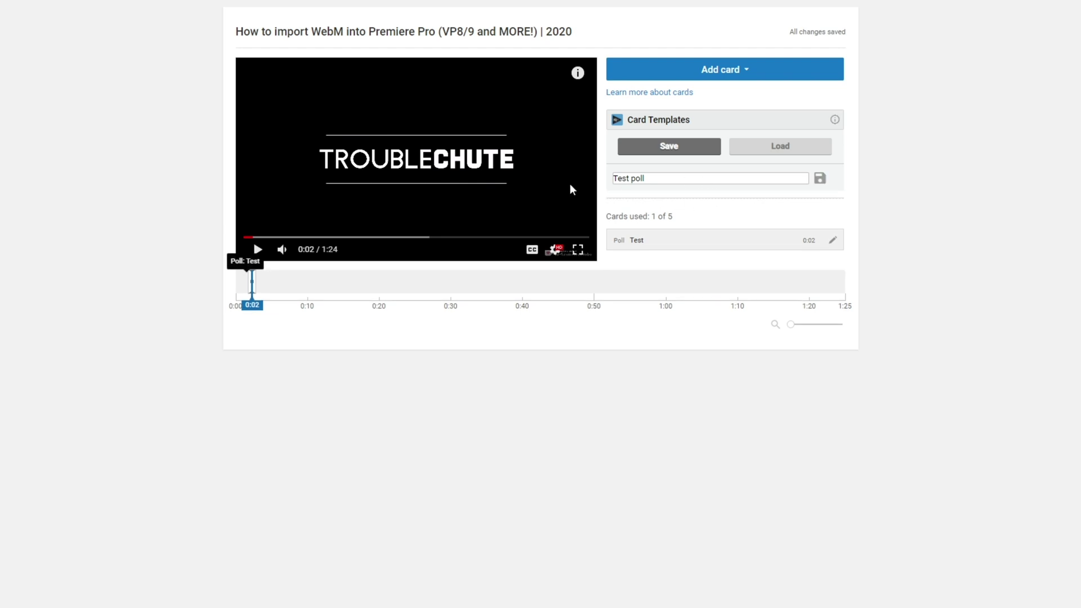
click(834, 241)
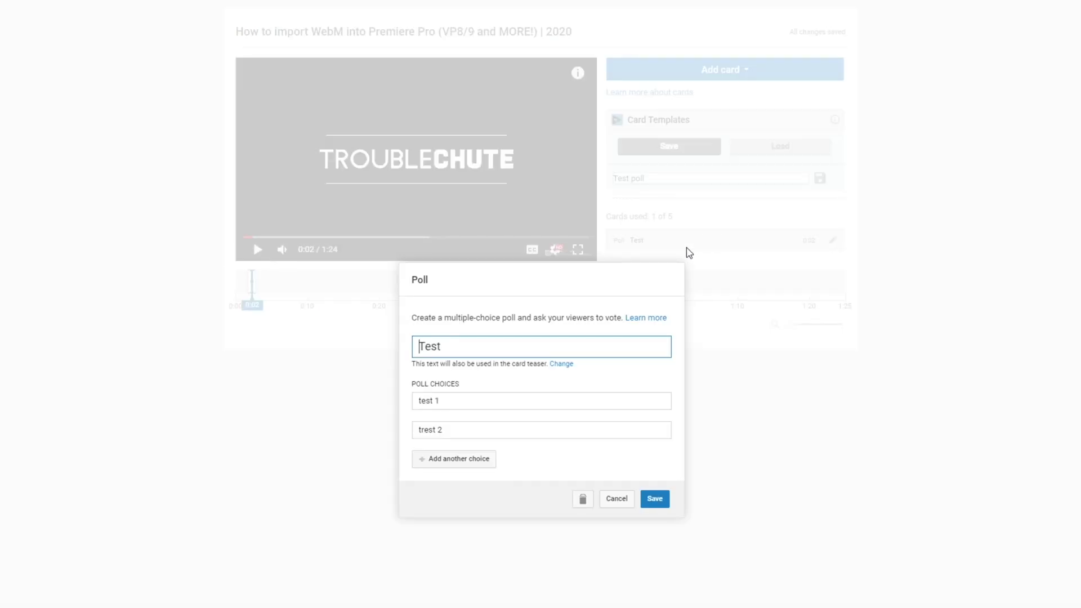
click(581, 500)
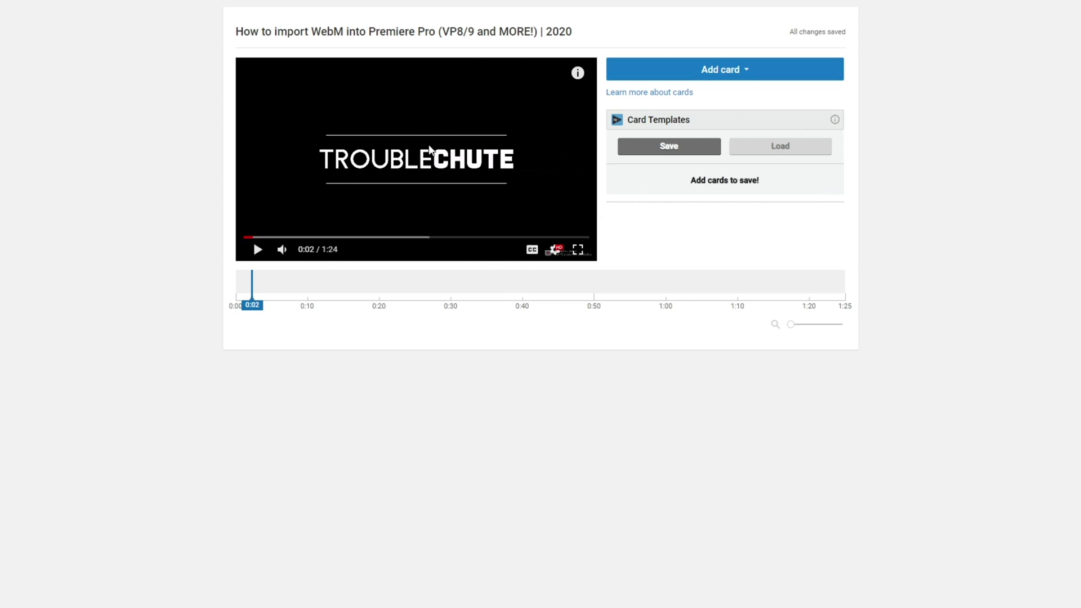
Load the Test poll template from Card Templates onto the video
click(769, 122)
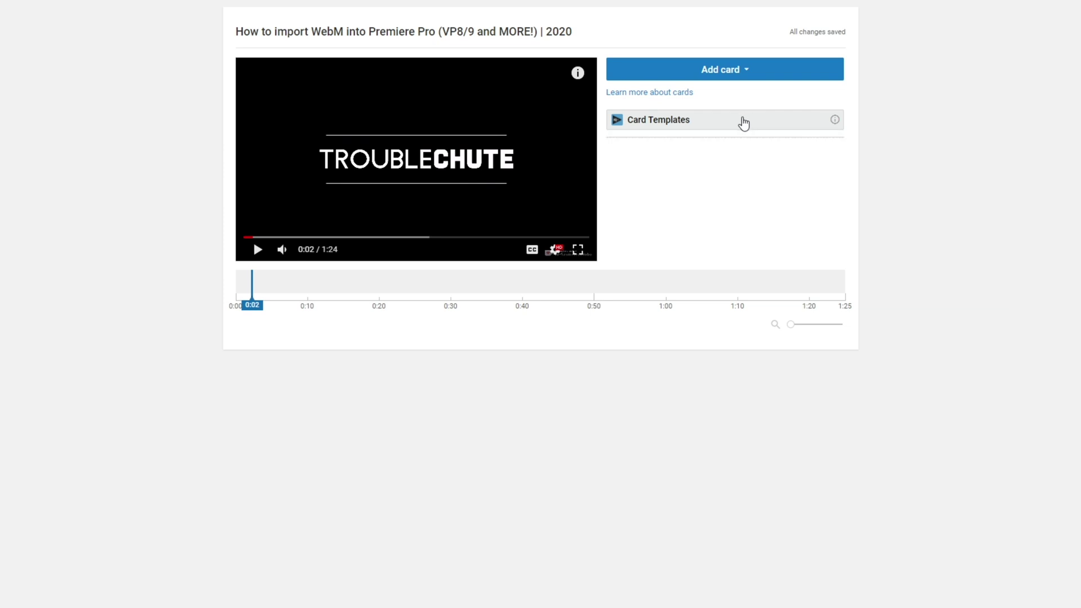
click(743, 121)
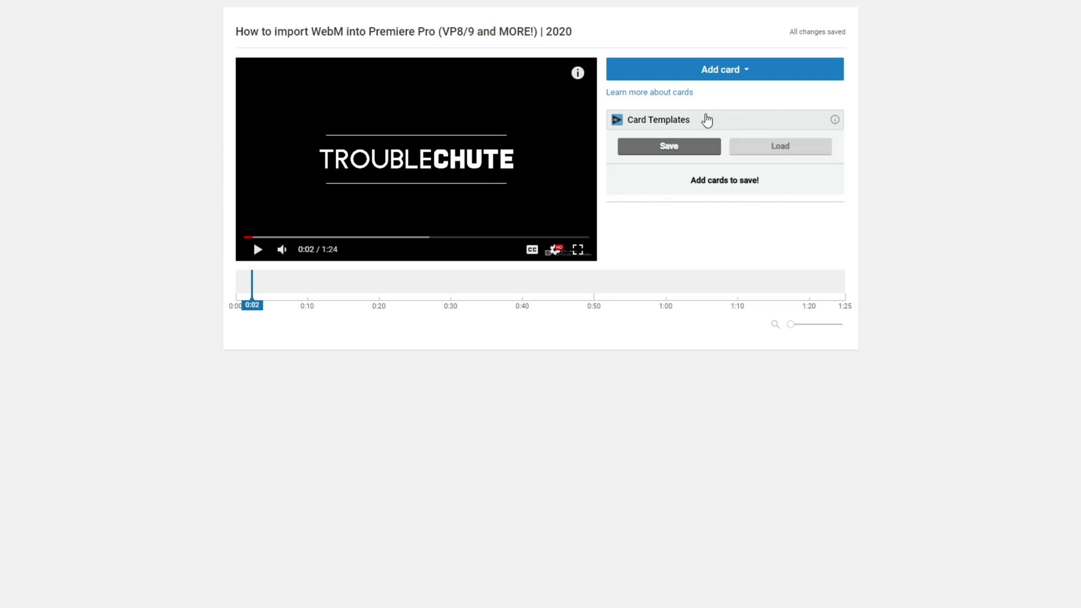
click(770, 146)
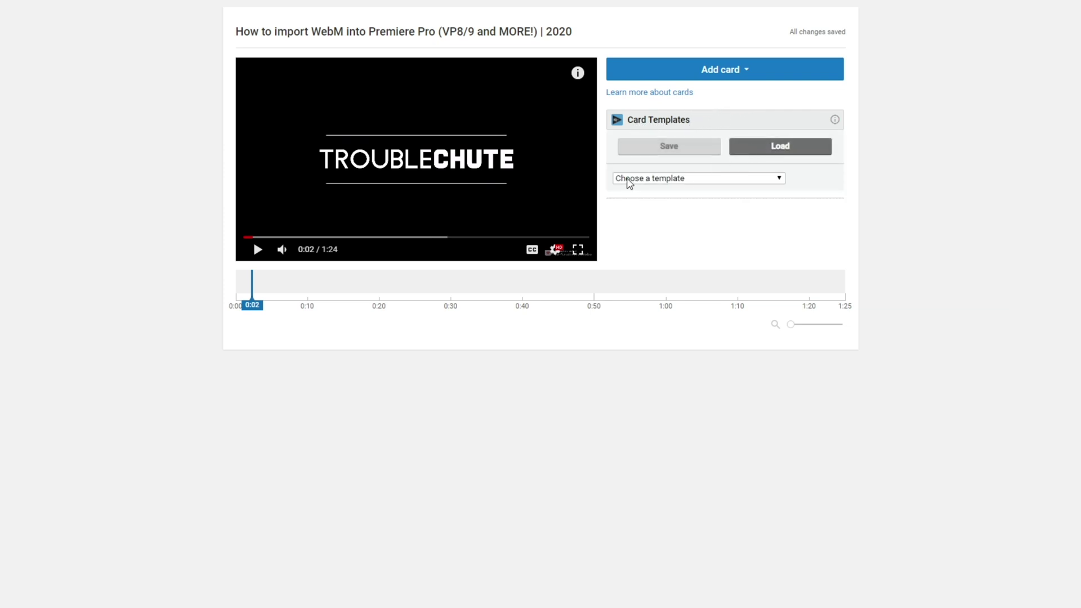
click(657, 178)
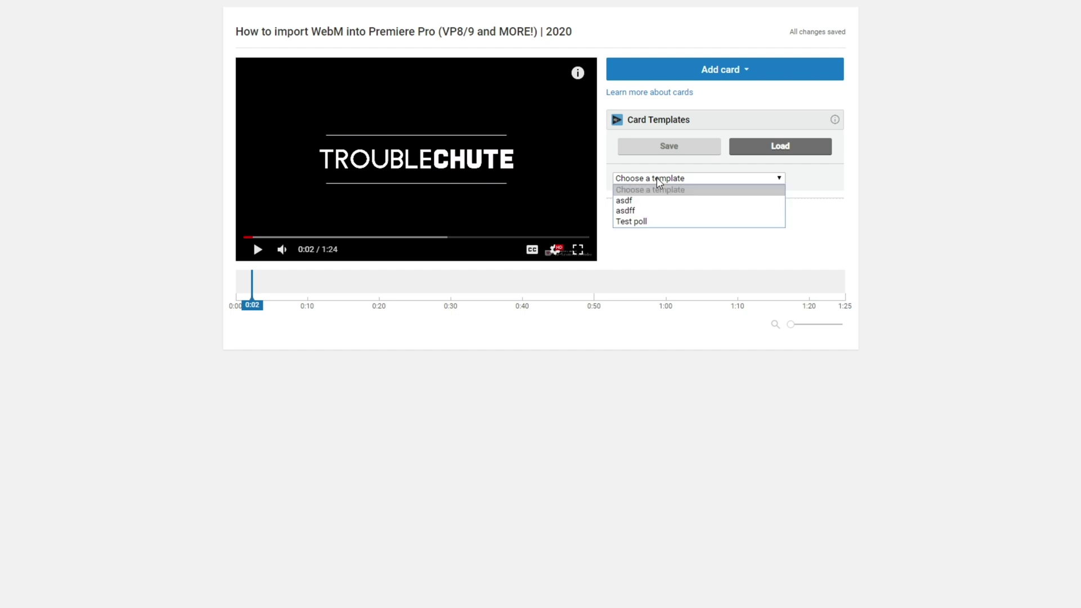
click(651, 221)
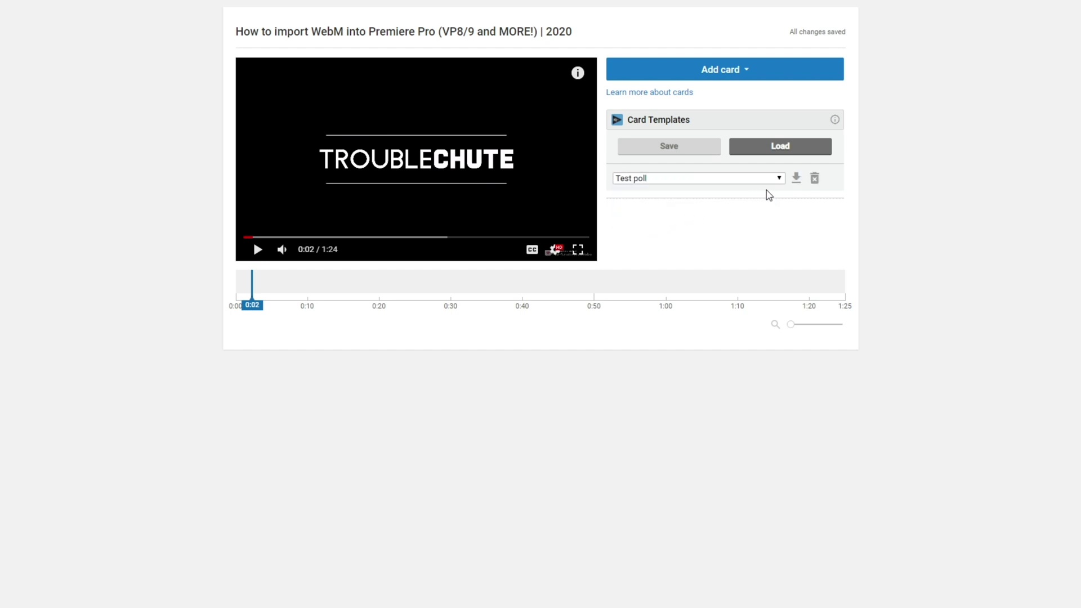
click(797, 179)
Load the asdf template instead, adding the TechNobo channel card at 0:01
click(665, 179)
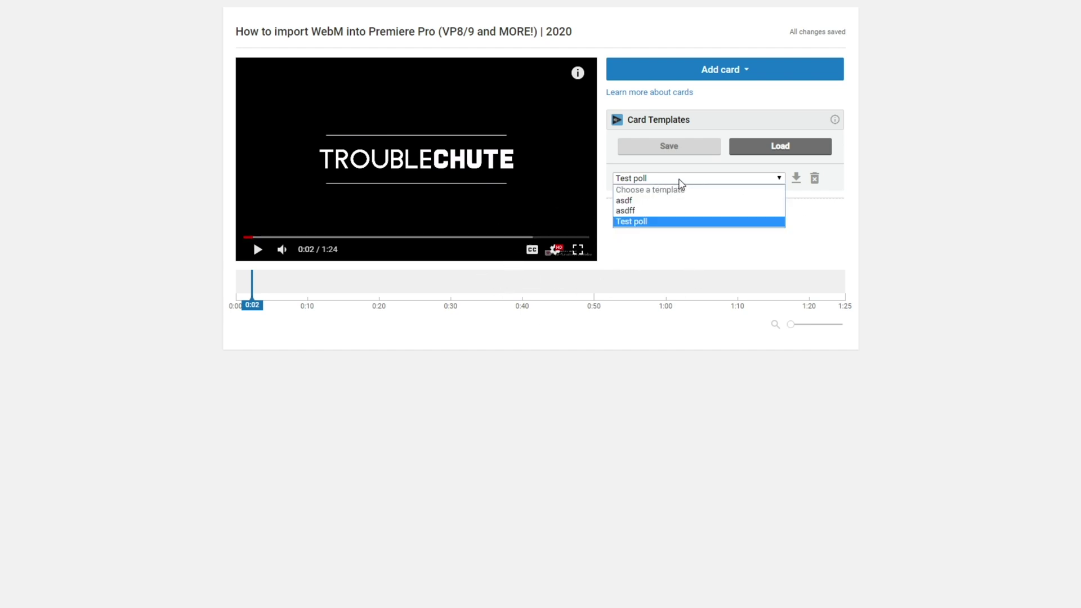
click(658, 205)
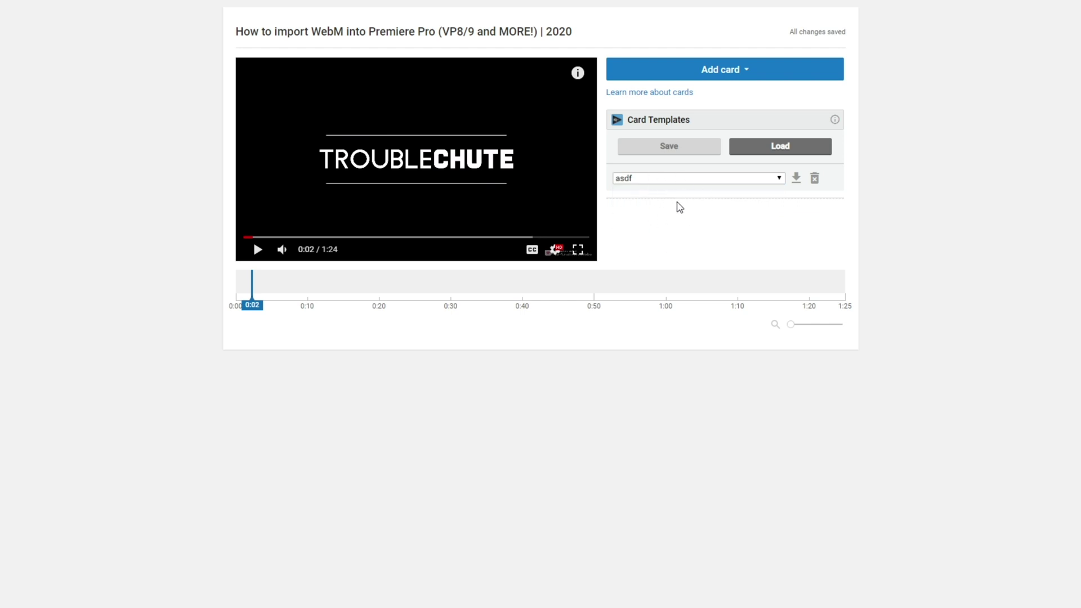
click(796, 177)
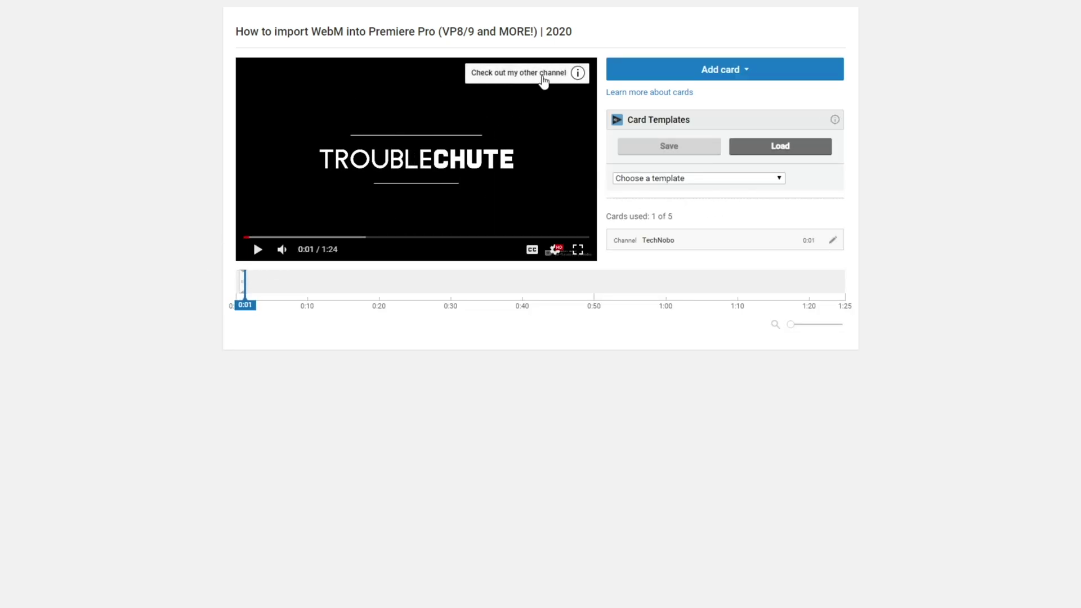
Preview and inspect the TechNobo channel card without changes, then return to Channel videos
click(543, 79)
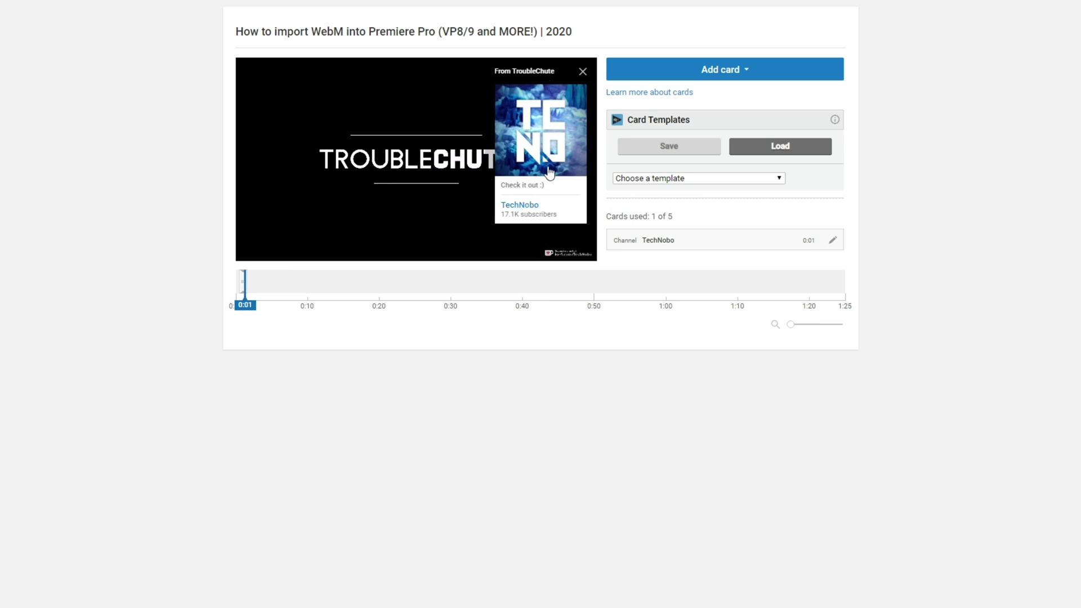
click(582, 72)
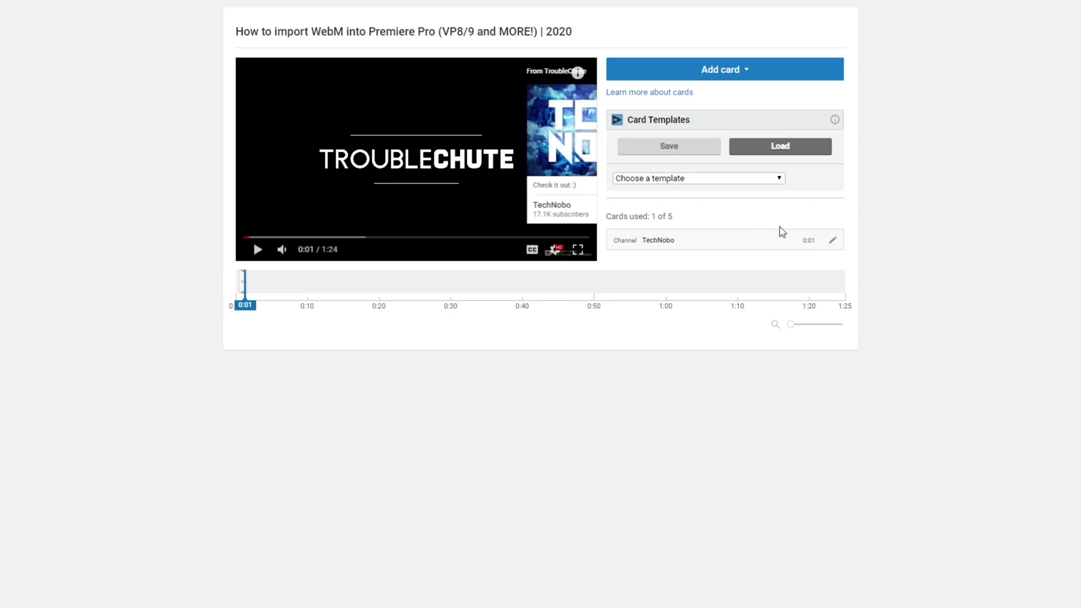
click(832, 240)
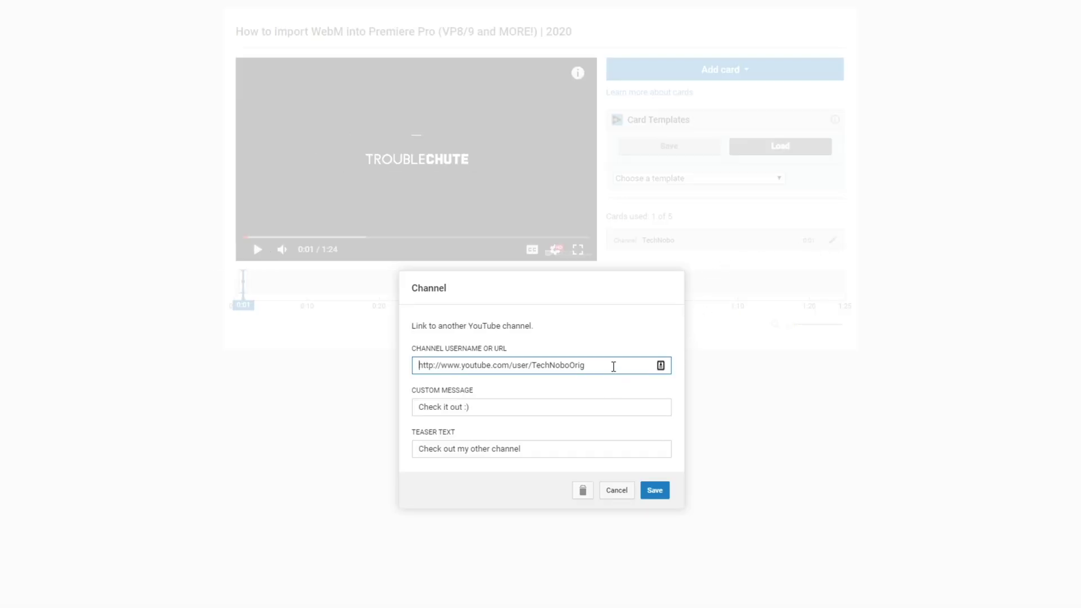
drag(614, 367, 323, 366)
drag(485, 405, 345, 438)
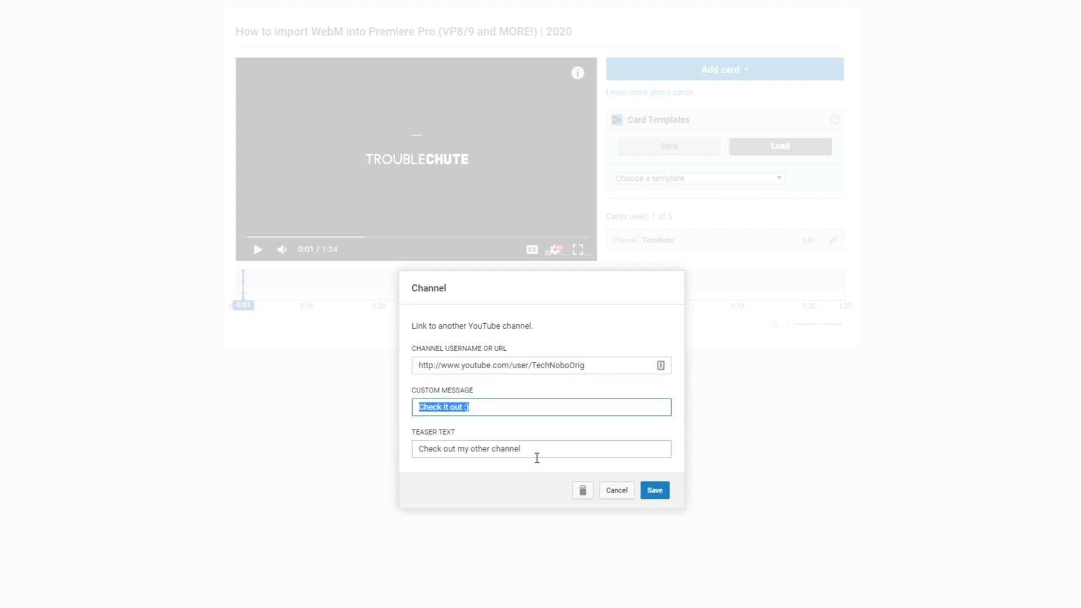
drag(537, 449, 341, 454)
click(614, 489)
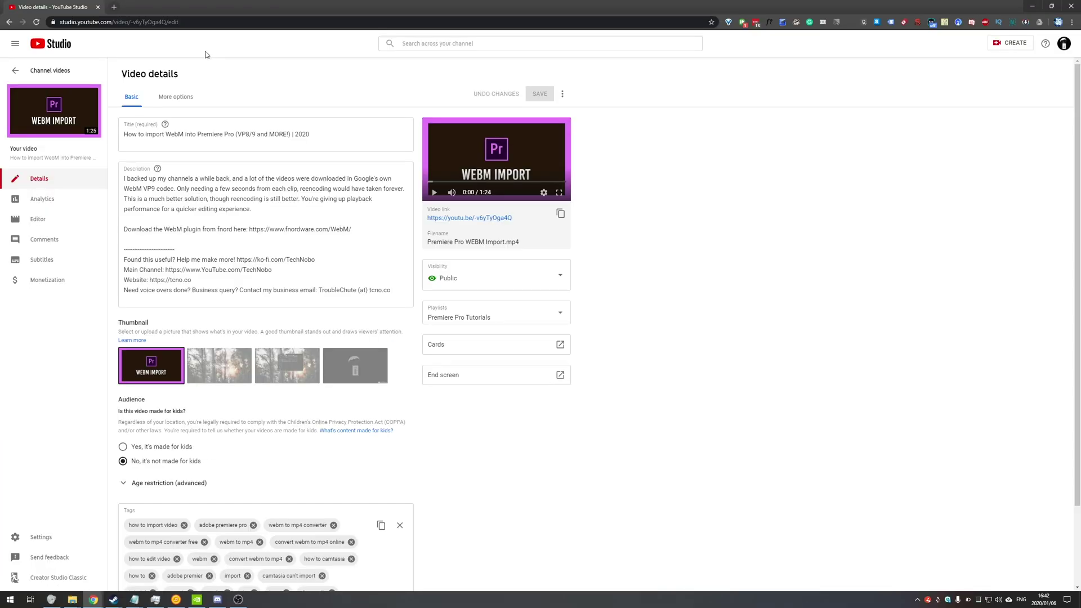
key(alt+Left)
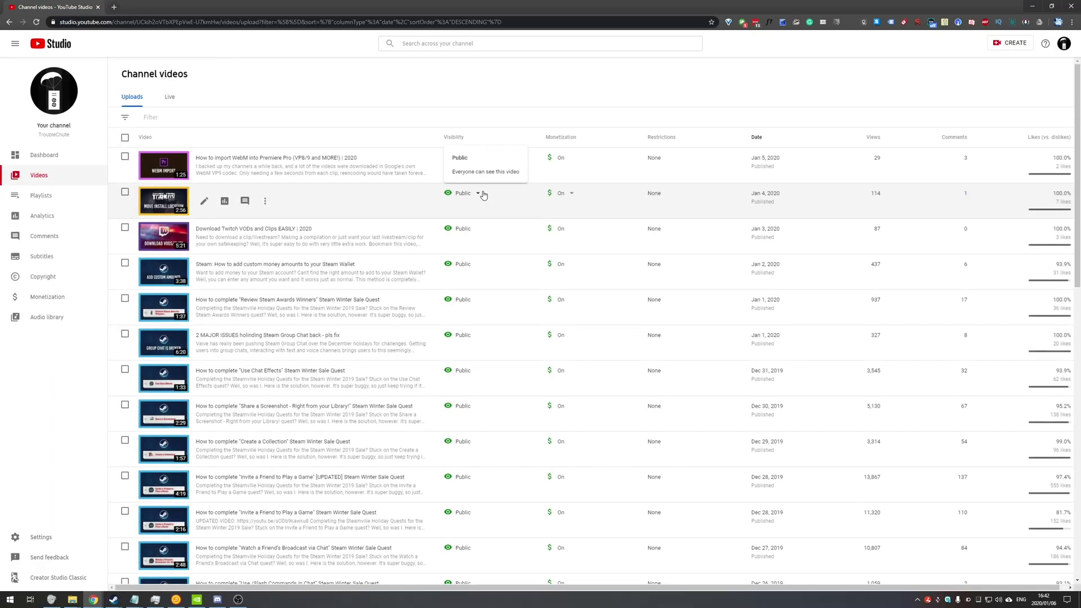